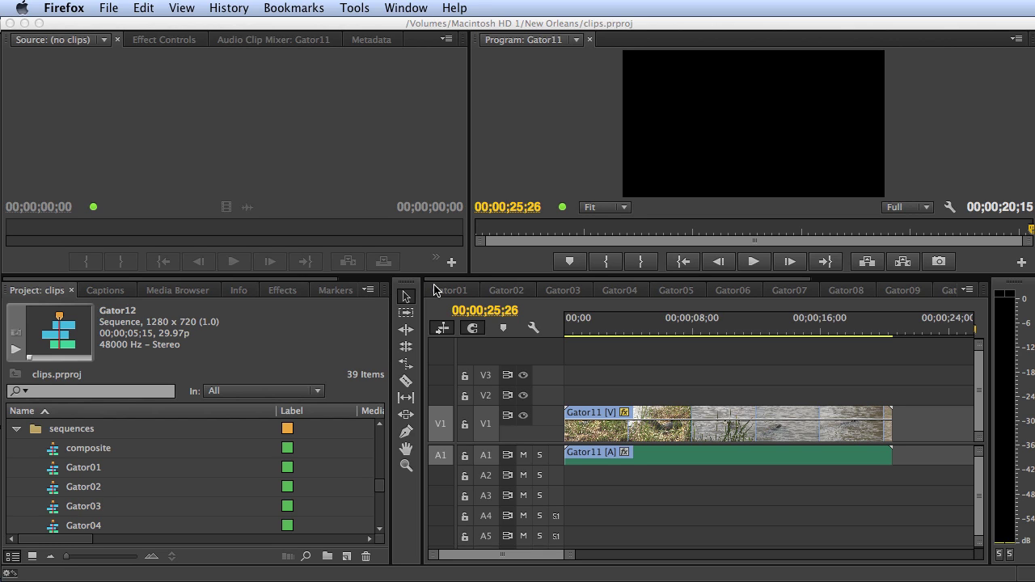
# Step: Step through the Gator01 to Gator07 sequence tabs, ending back on Gator01
pyautogui.click(437, 290)
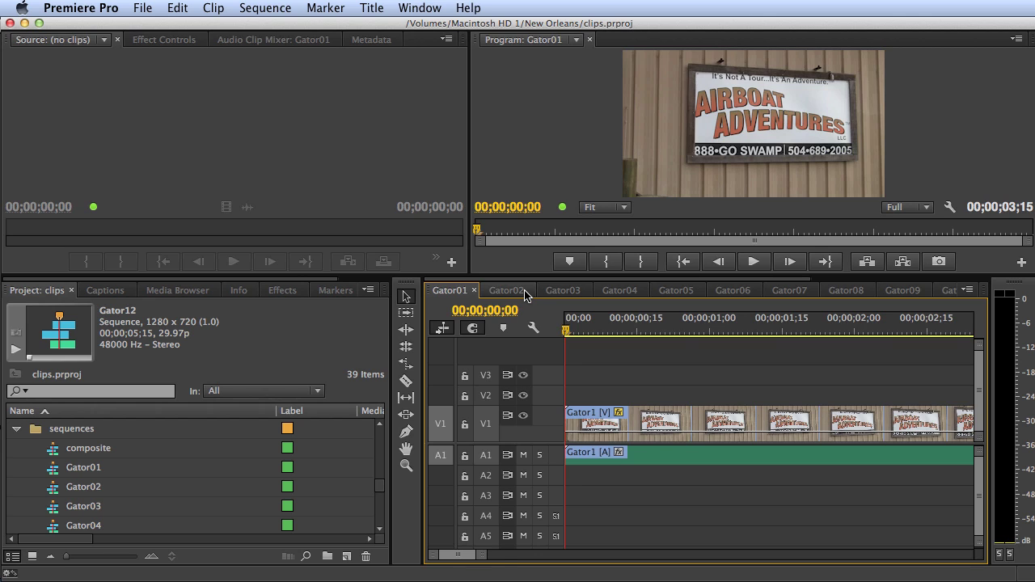
pyautogui.click(522, 291)
pyautogui.click(551, 290)
pyautogui.click(614, 291)
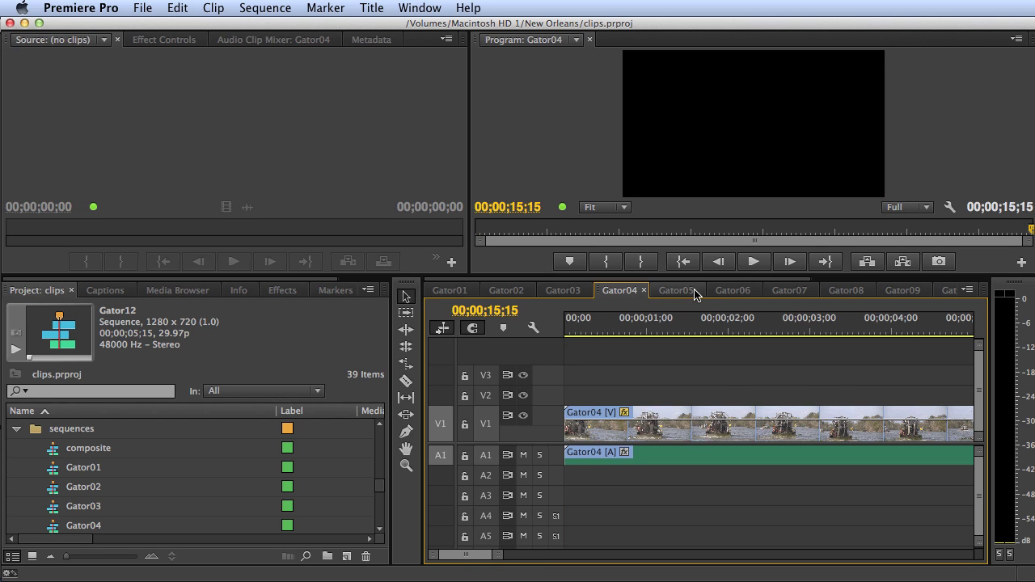
pyautogui.click(678, 291)
pyautogui.click(723, 293)
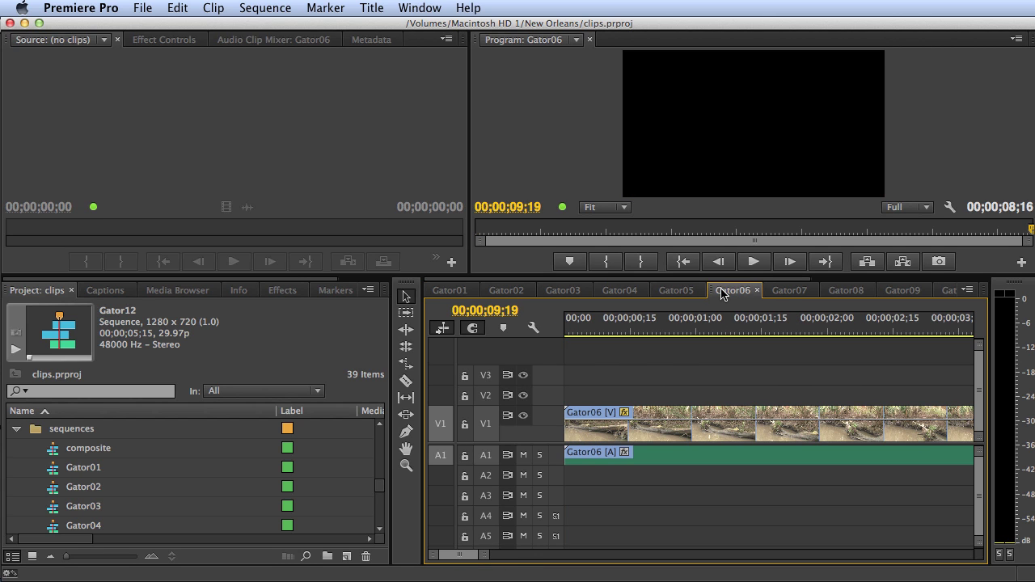
pyautogui.click(773, 293)
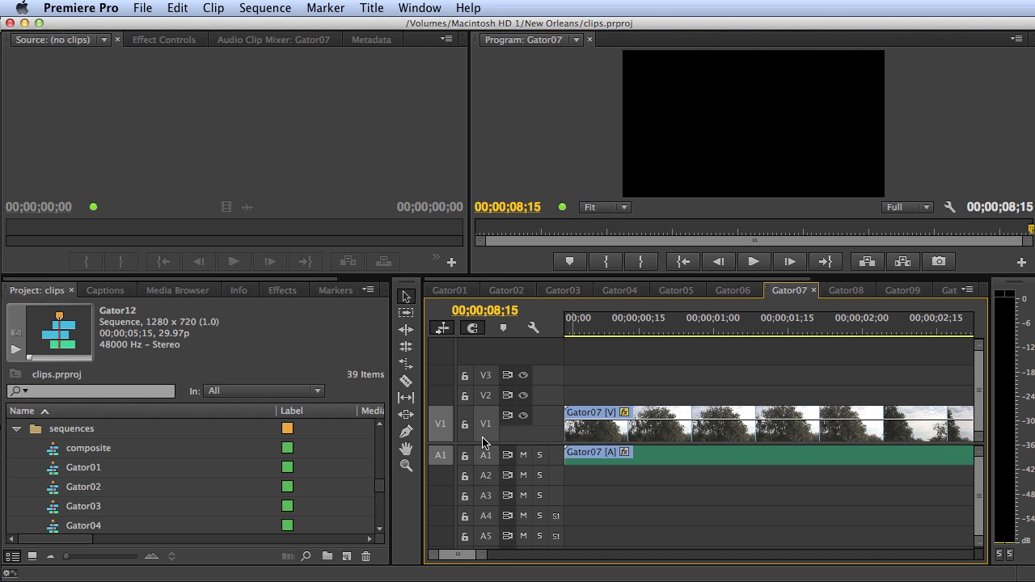
pyautogui.click(446, 292)
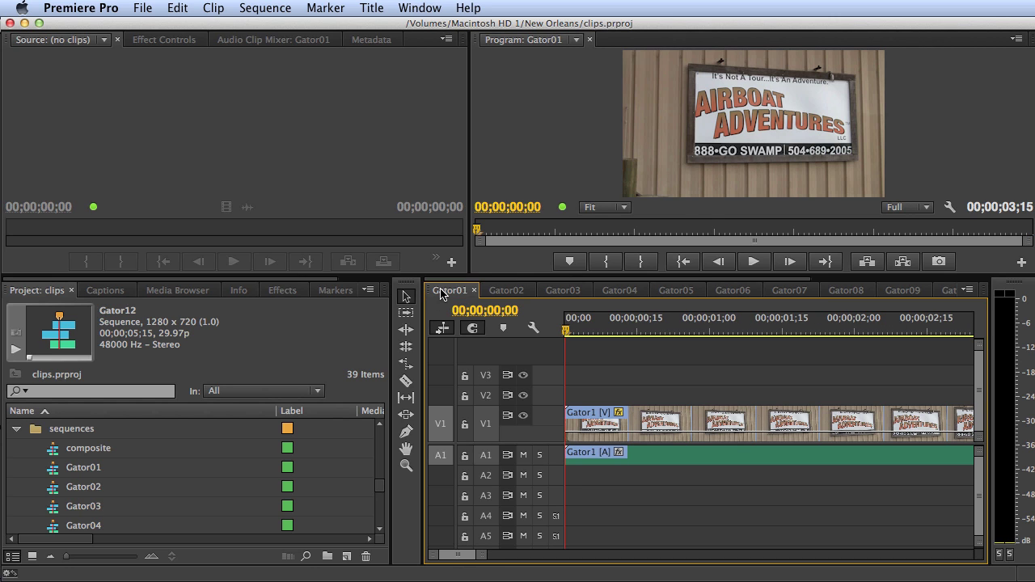
pyautogui.click(142, 8)
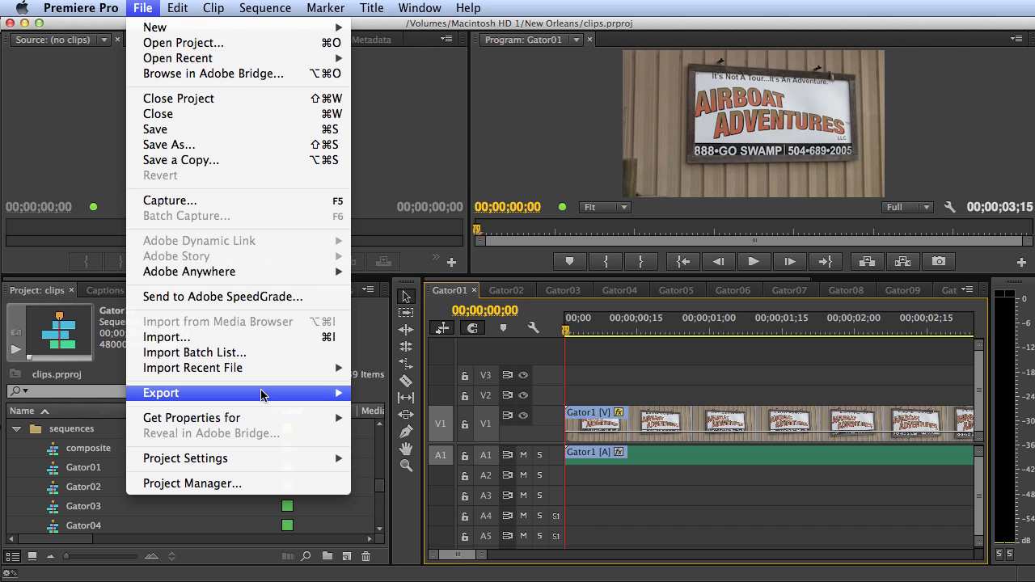
pyautogui.moveTo(261, 394)
pyautogui.click(380, 393)
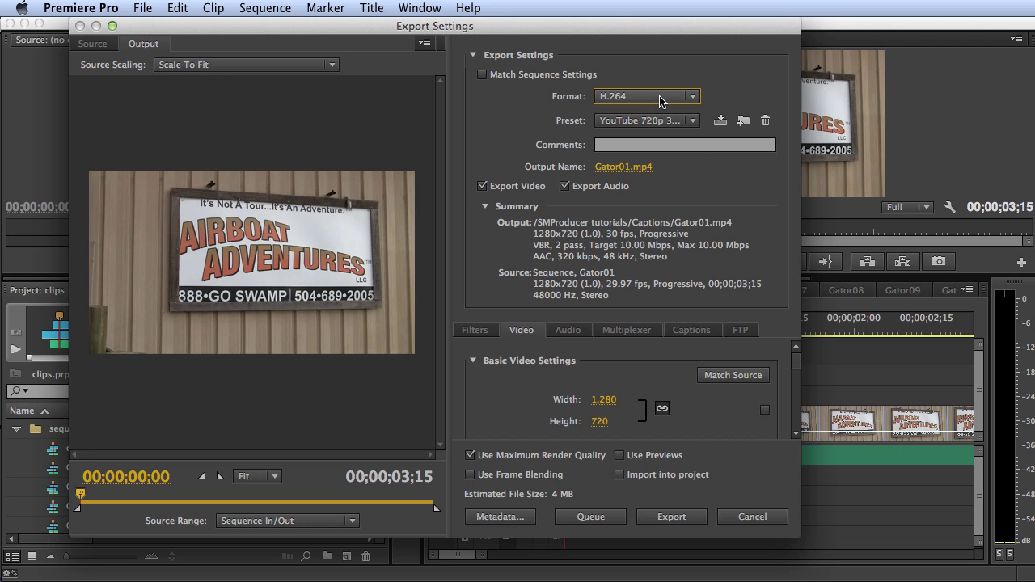
pyautogui.click(681, 122)
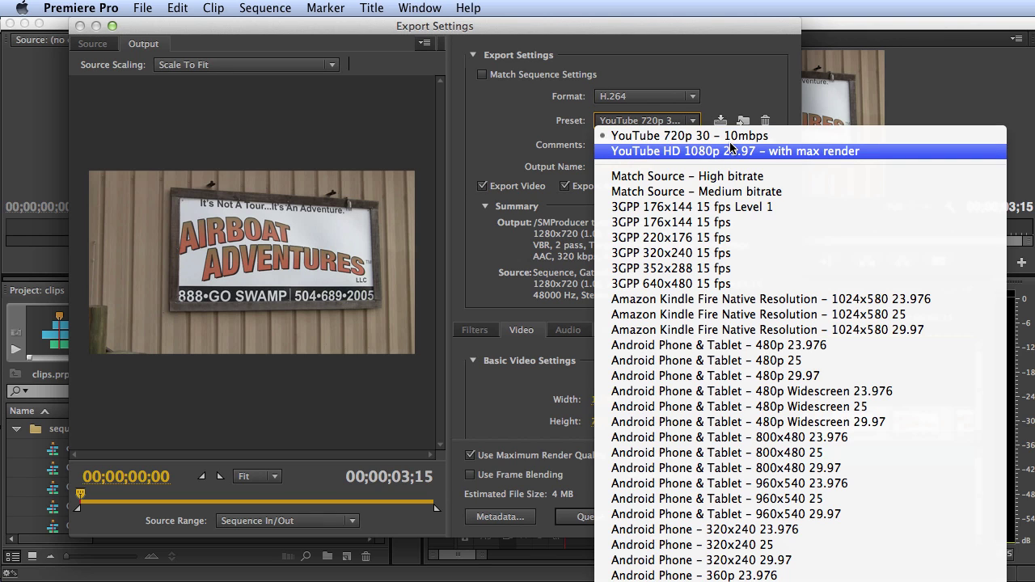
pyautogui.click(797, 138)
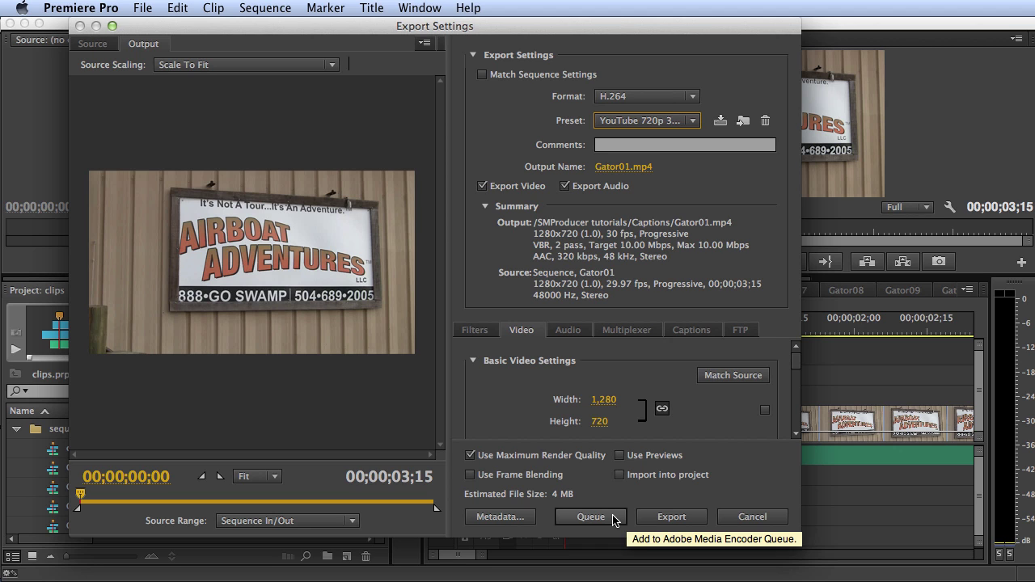
pyautogui.click(752, 518)
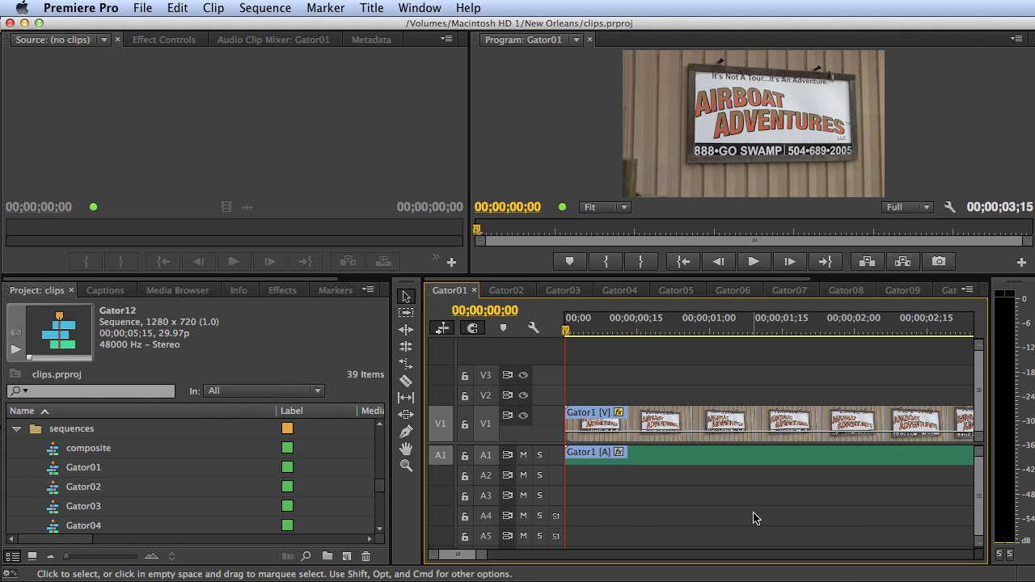
# Step: Show the Gator02 sequence, then switch to Adobe Media Encoder CC with Cmd+Tab
pyautogui.click(518, 295)
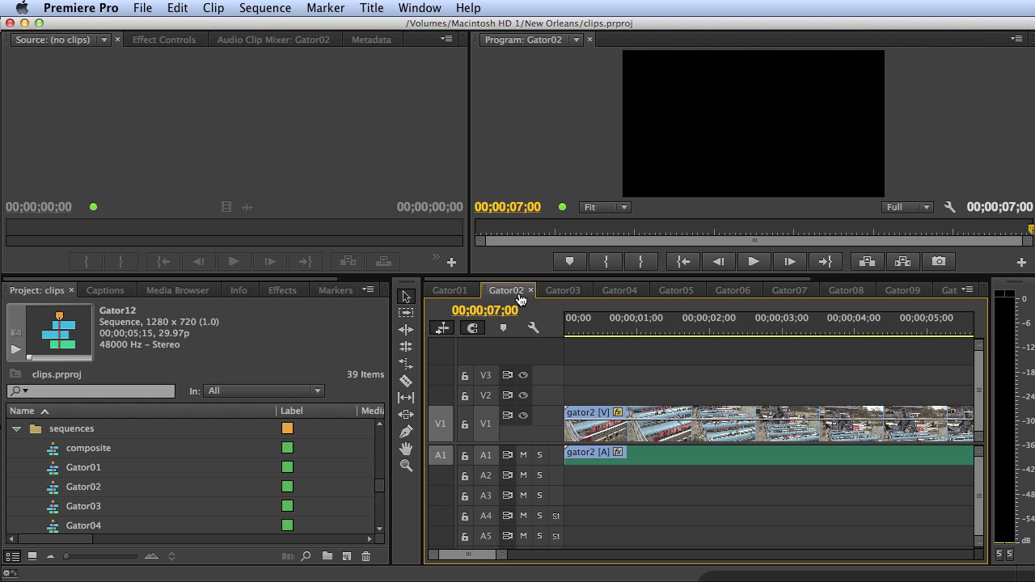
pyautogui.press('super+Tab')
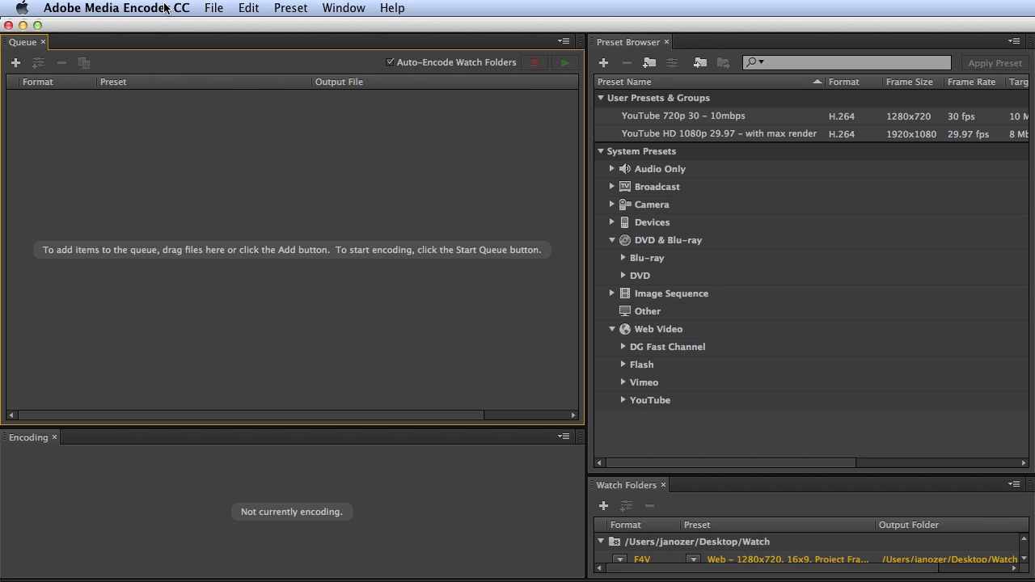
pyautogui.click(214, 8)
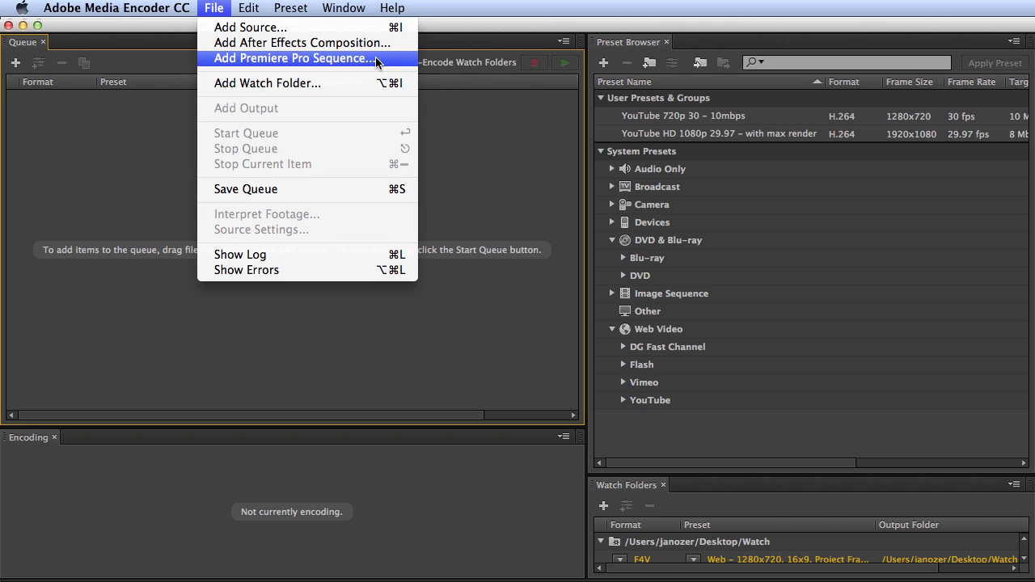
# Step: Import sequences Gator01 through Gator16 from clips.prproj's sequences folder into the queue
pyautogui.click(298, 59)
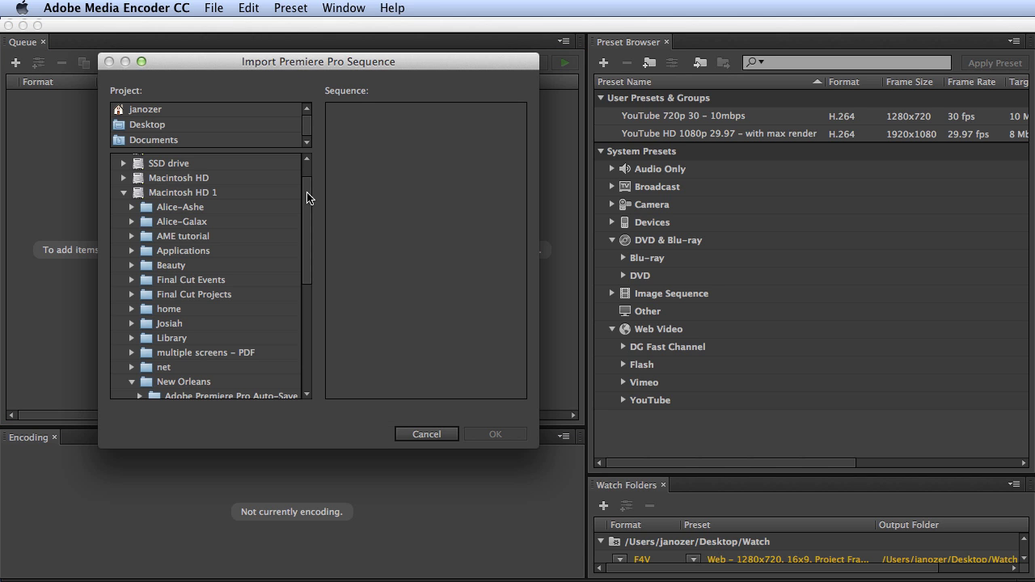
pyautogui.scroll(-3, 307, 209)
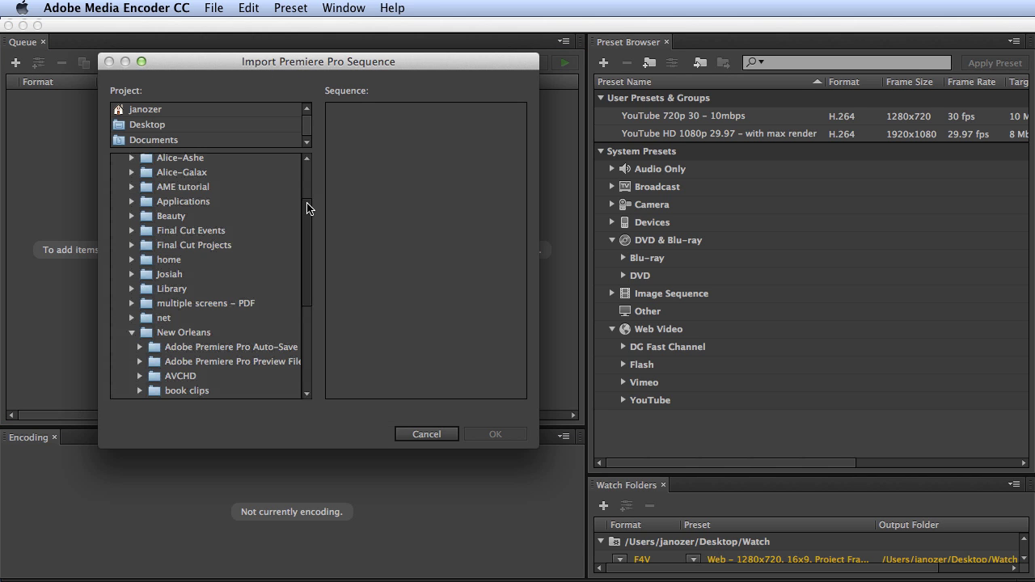
pyautogui.moveTo(307, 209); pyautogui.dragTo(312, 289)
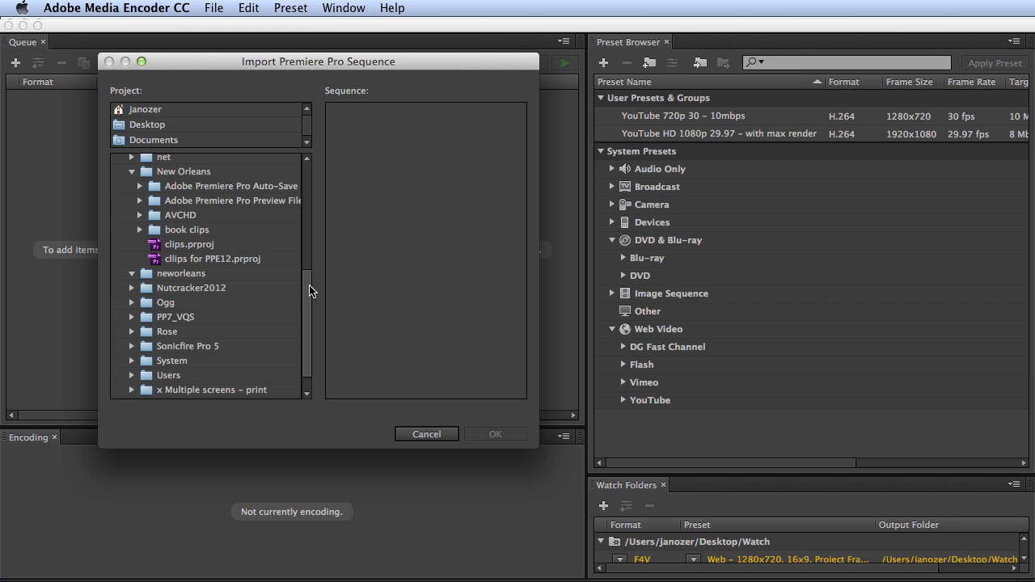
pyautogui.click(185, 245)
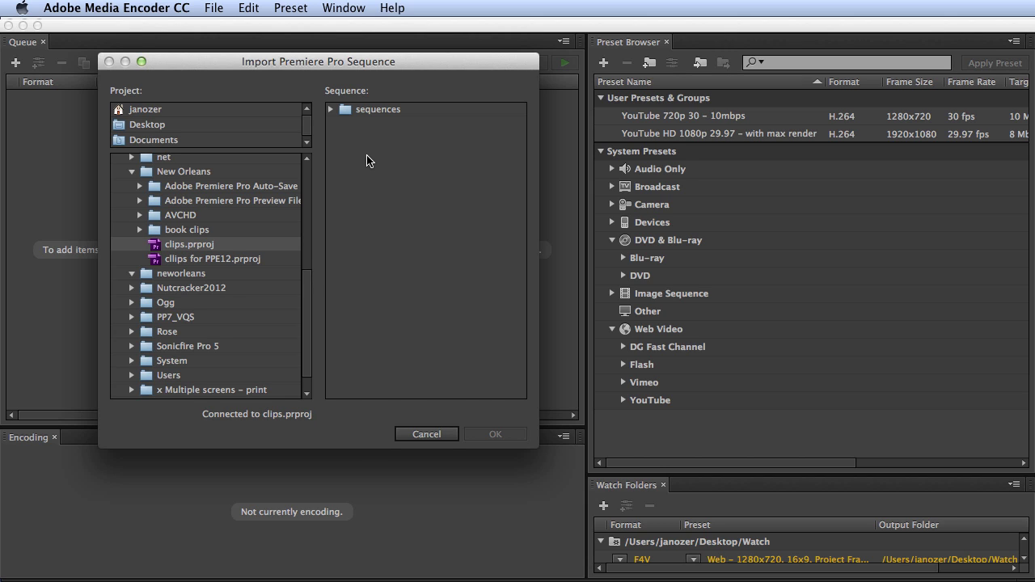
pyautogui.click(331, 110)
pyautogui.click(373, 125)
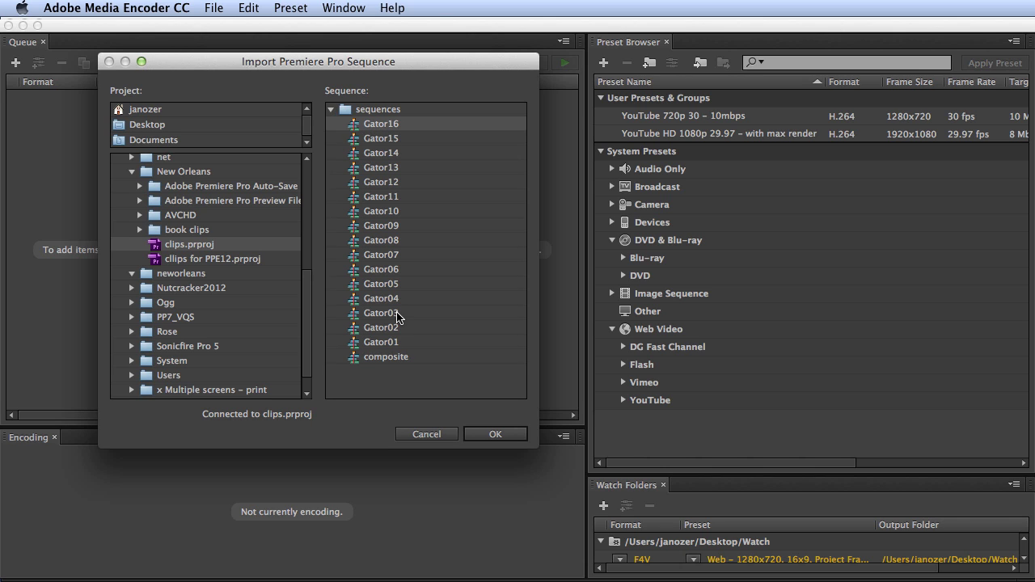
pyautogui.hotkey('shift', 'Down')
pyautogui.hotkey('shift', 'Down')
pyautogui.hotkey('shift', 'Down')
pyautogui.click(487, 437)
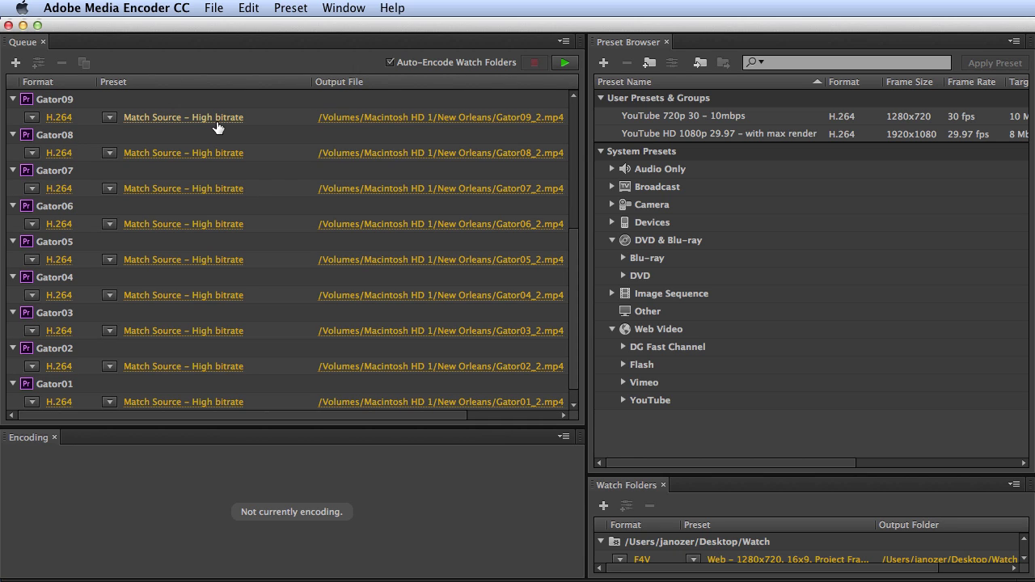
# Step: Maximise the Queue panel with the backtick key and select all Gator jobs with Cmd+A
pyautogui.moveTo(218, 126)
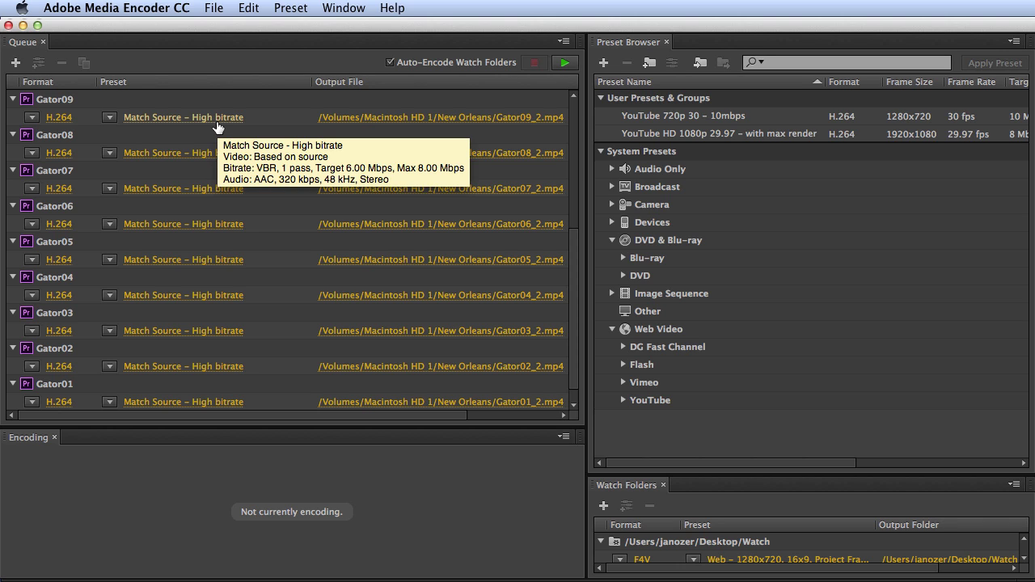
pyautogui.press('`')
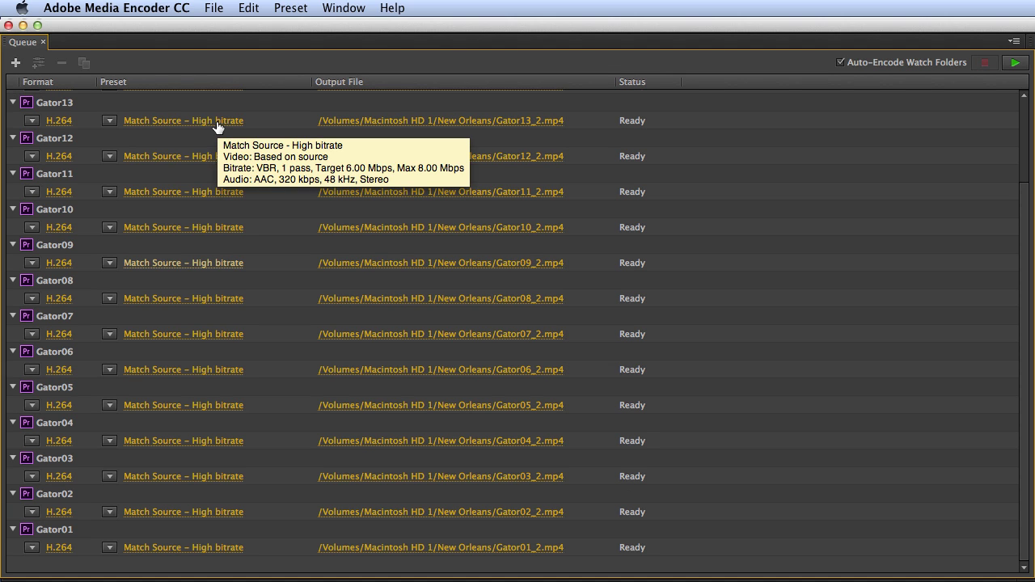
pyautogui.click(275, 109)
pyautogui.scroll(3, 275, 113)
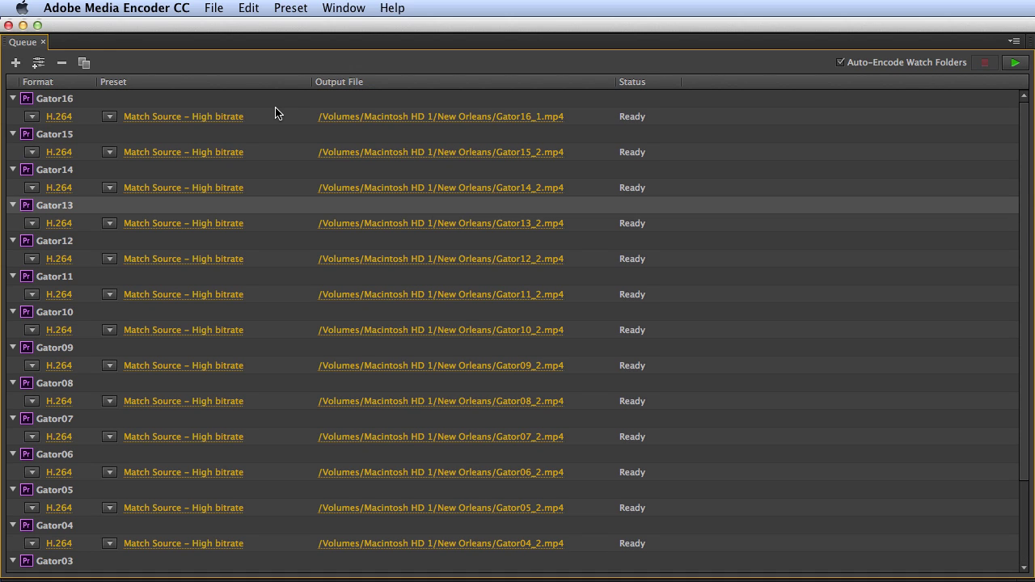
pyautogui.press('super+a')
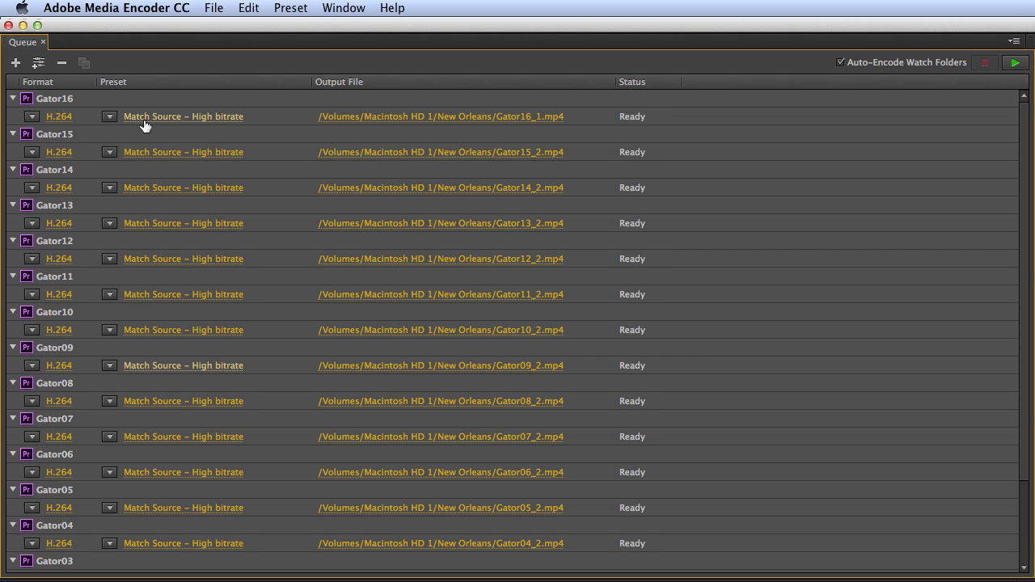
pyautogui.moveTo(154, 121)
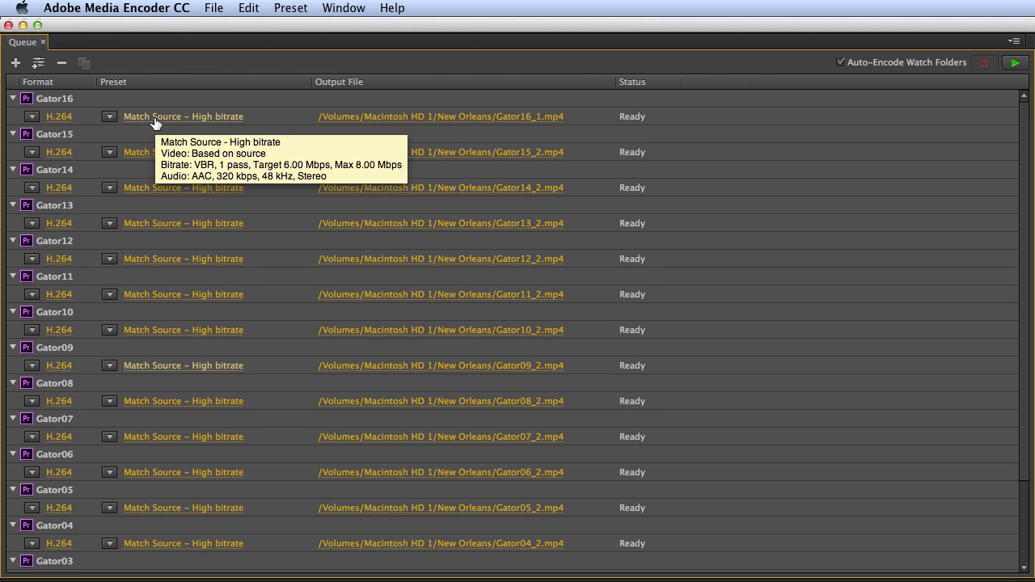
pyautogui.click(109, 117)
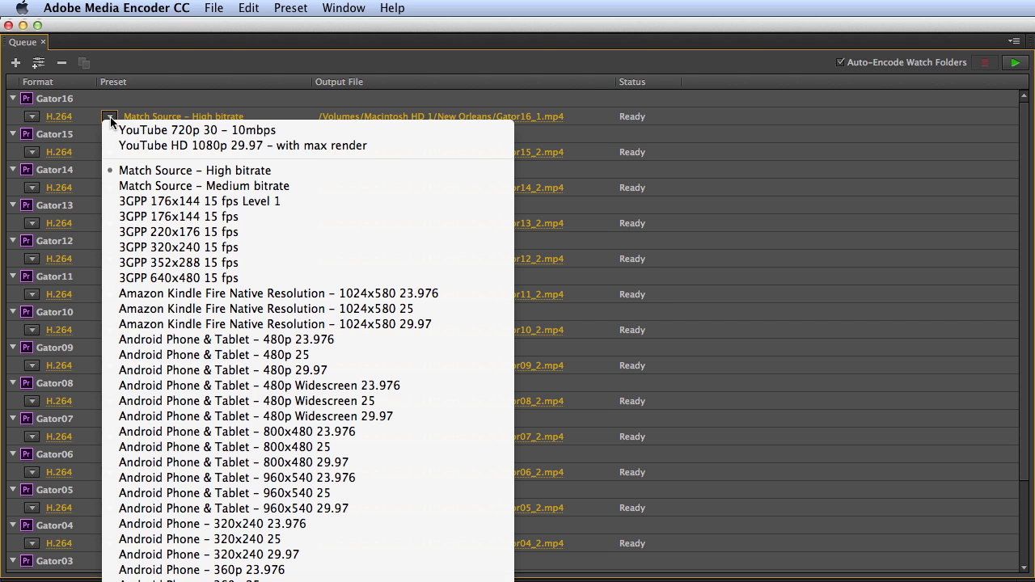
# Step: Apply the YouTube 720p 30 – 10mbps preset to all selected Gator jobs
pyautogui.click(311, 131)
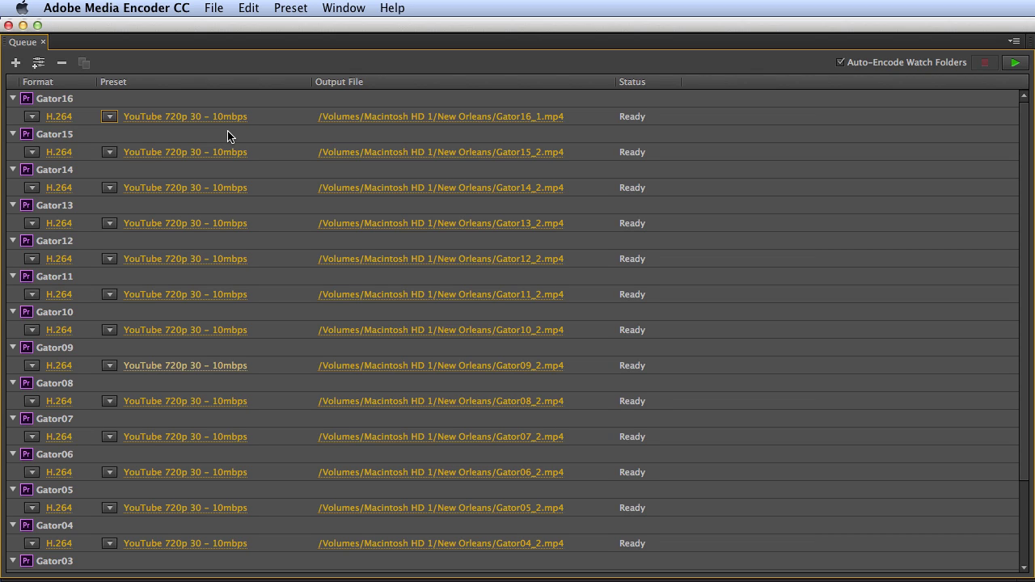
pyautogui.click(532, 120)
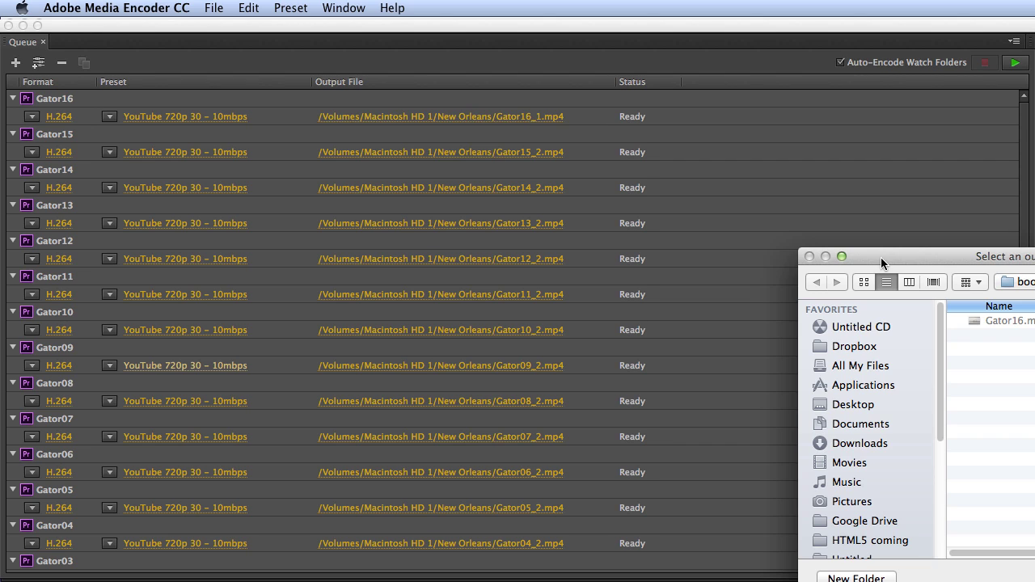
pyautogui.moveTo(880, 257); pyautogui.dragTo(221, 73)
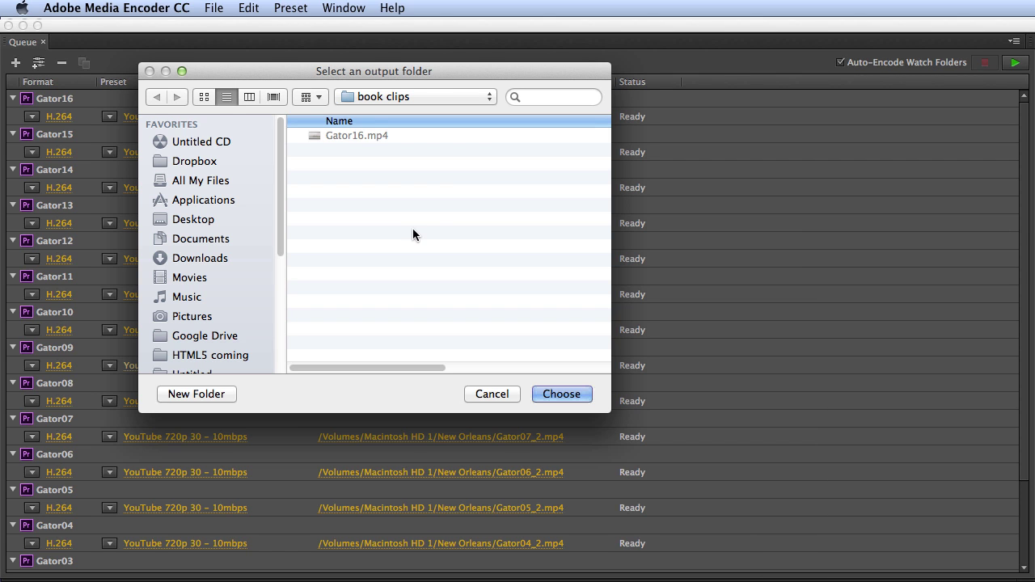
pyautogui.press('Return')
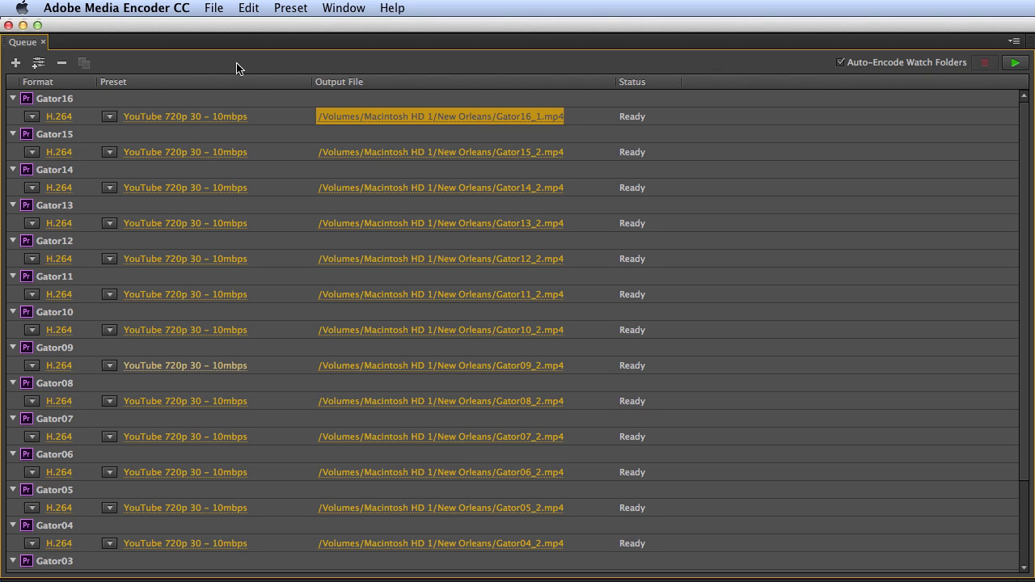
# Step: Restore the panel layout, start the queue, and enlarge the Encoding panel to watch Gator16 render
pyautogui.press('`')
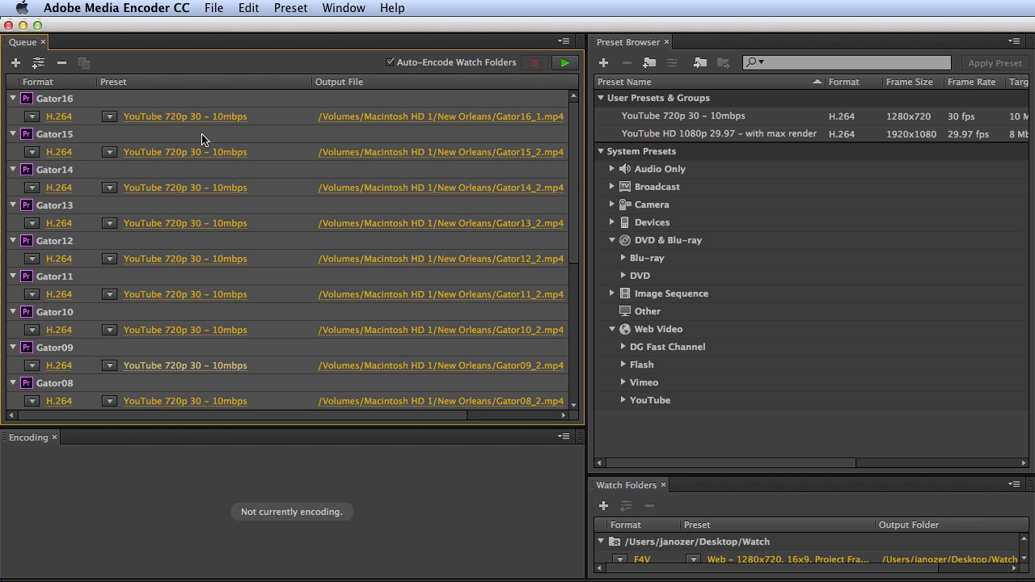
pyautogui.click(564, 63)
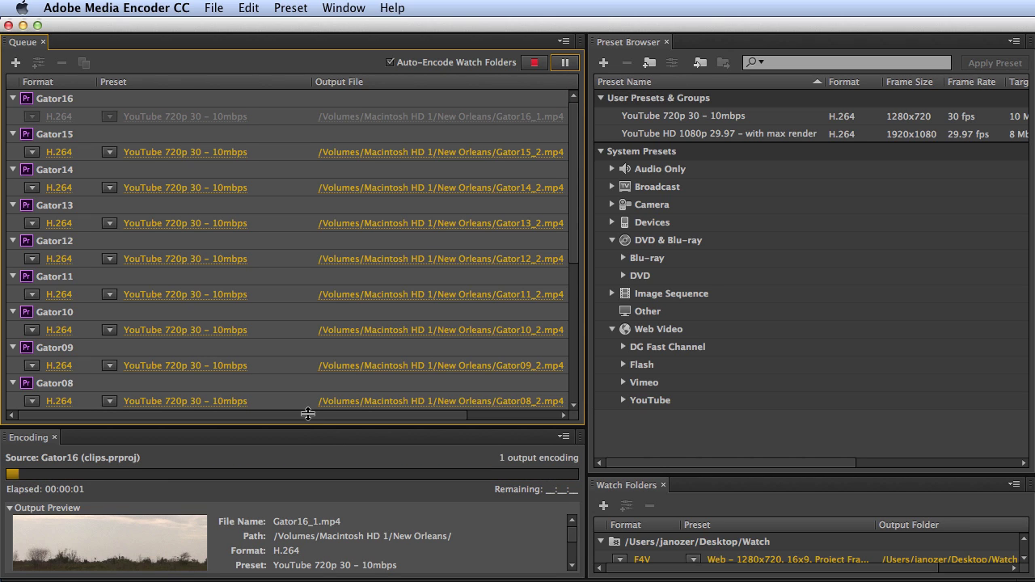
pyautogui.moveTo(307, 414); pyautogui.dragTo(307, 283)
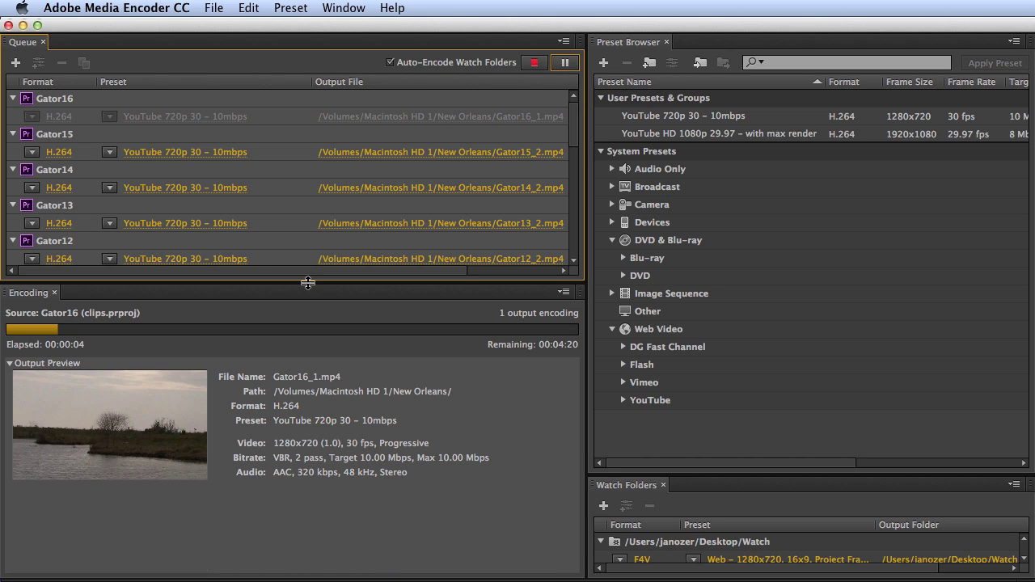